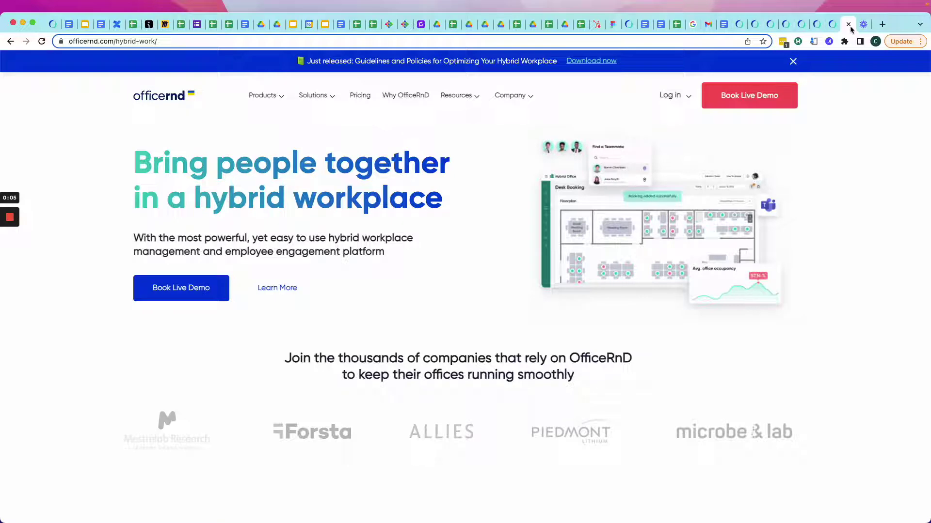
Step: Close the hybrid workplace tab, then move via the analytics tab to the Workplace Experience Apps page
{"action": "left_click", "coordinate": [850, 28]}
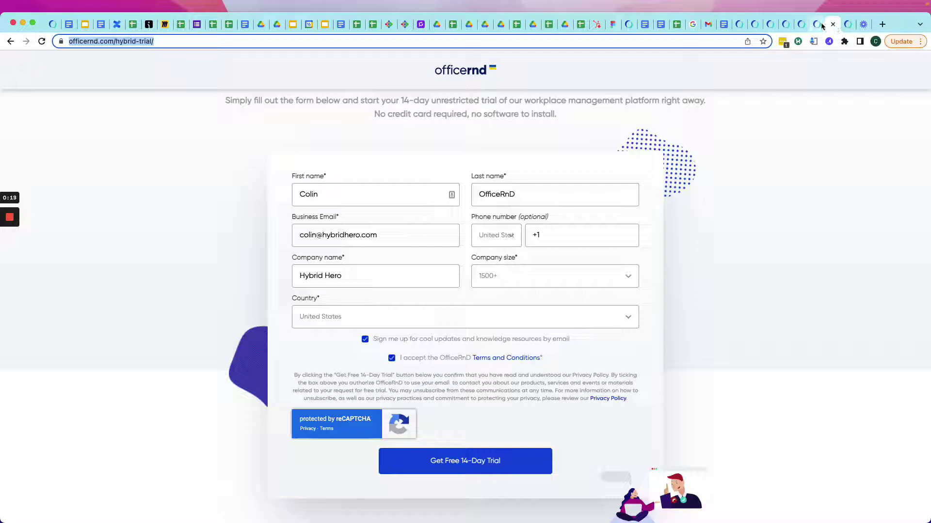
{"action": "left_click", "coordinate": [821, 26]}
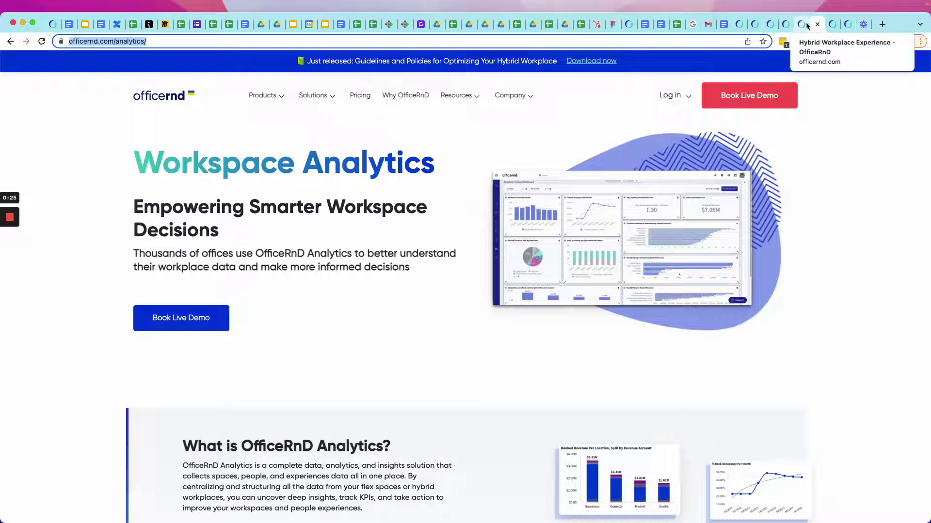
{"action": "left_click", "coordinate": [802, 24]}
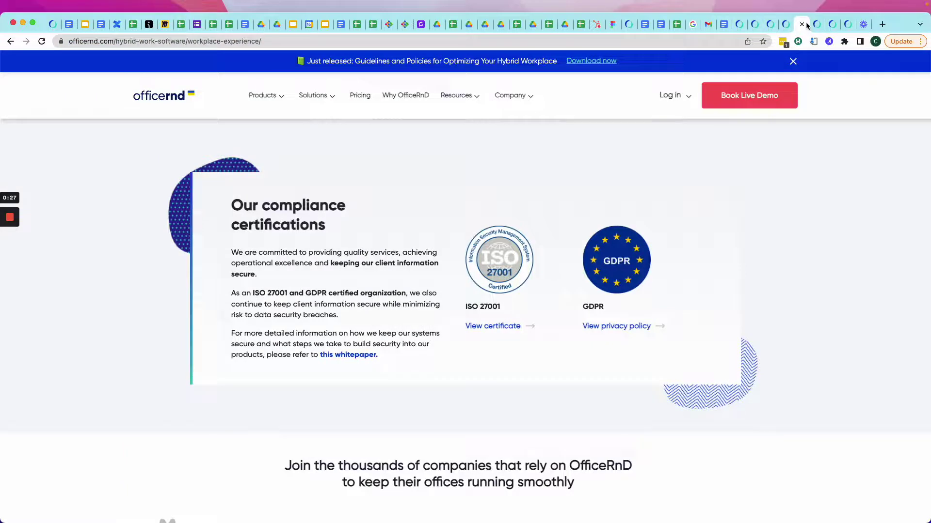
{"action": "left_click", "coordinate": [787, 25]}
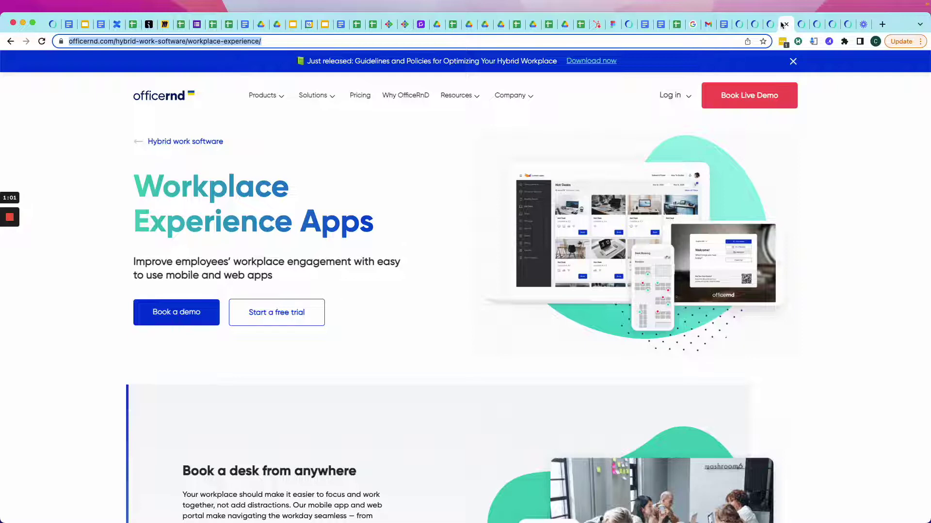
Step: On the floorplans page, start a new floor named 'Recording Studio 7' on floor 'Basement Recording'
{"action": "left_click", "coordinate": [771, 25]}
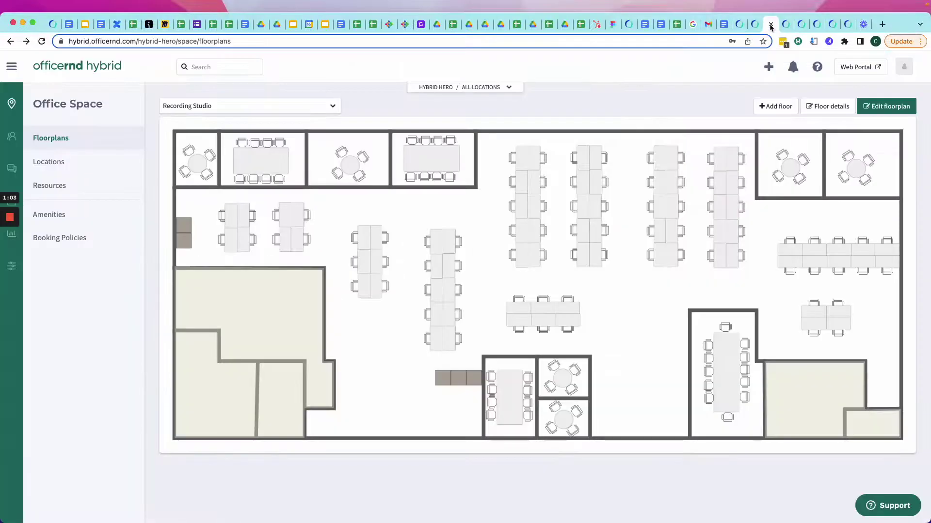
{"action": "left_click", "coordinate": [771, 106]}
{"action": "left_click", "coordinate": [597, 117]}
{"action": "left_click", "coordinate": [497, 113]}
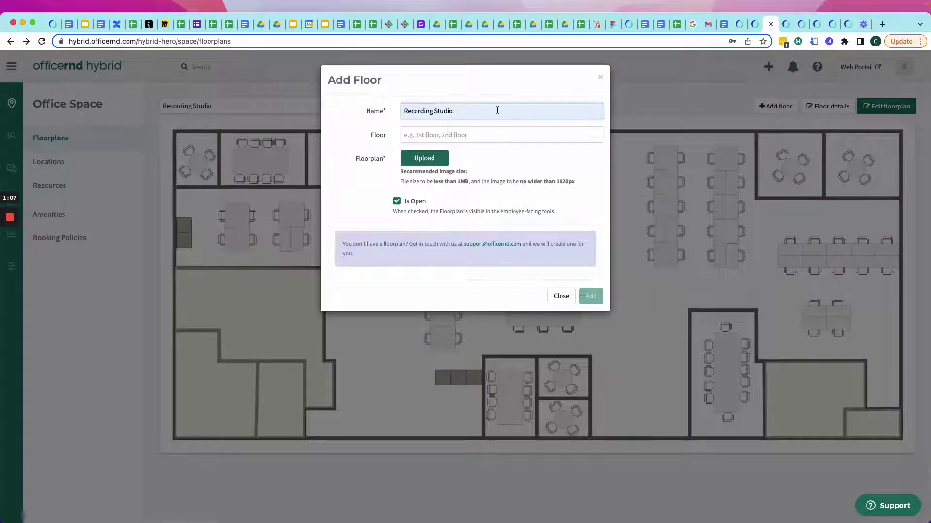
{"action": "type", "text": "7"}
{"action": "left_click", "coordinate": [471, 137]}
{"action": "left_click", "coordinate": [472, 162]}
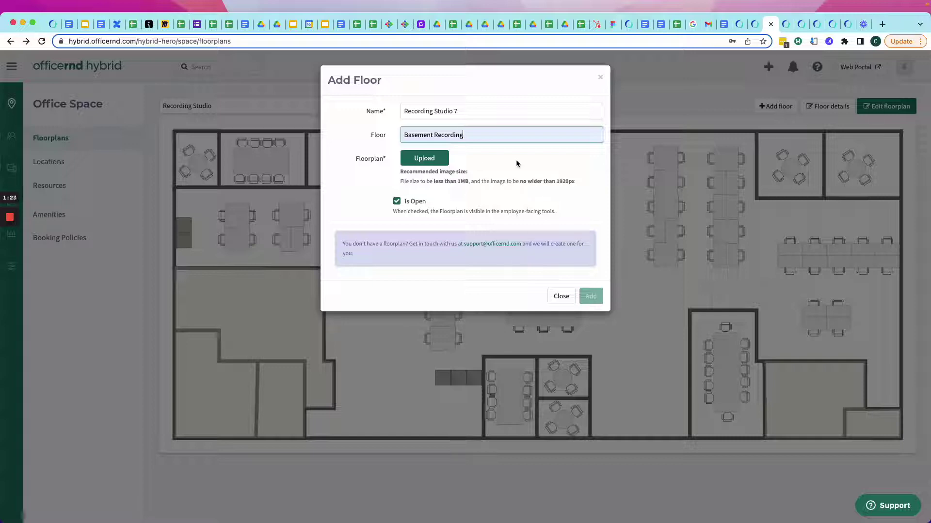
Step: Upload HH Floorplan 3.jpeg as the floor plan and create the floor
{"action": "left_click", "coordinate": [421, 159]}
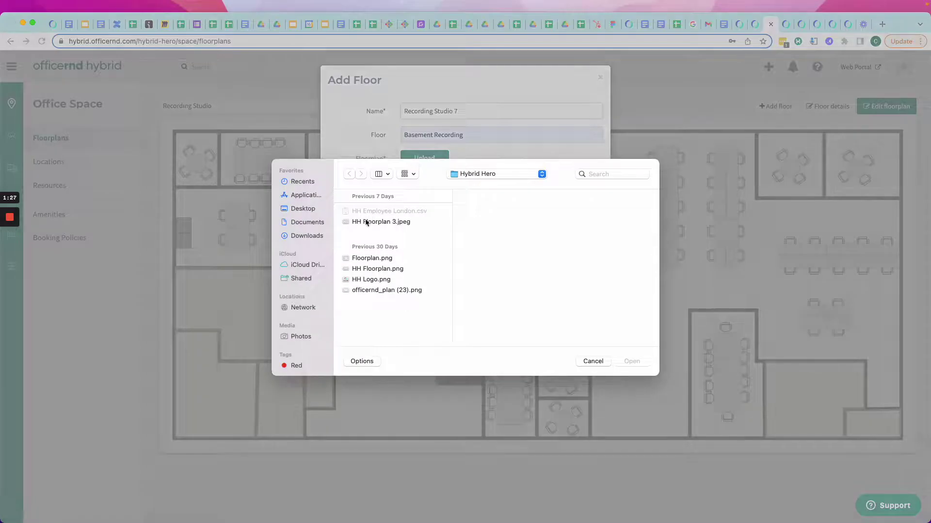
{"action": "left_click", "coordinate": [367, 223]}
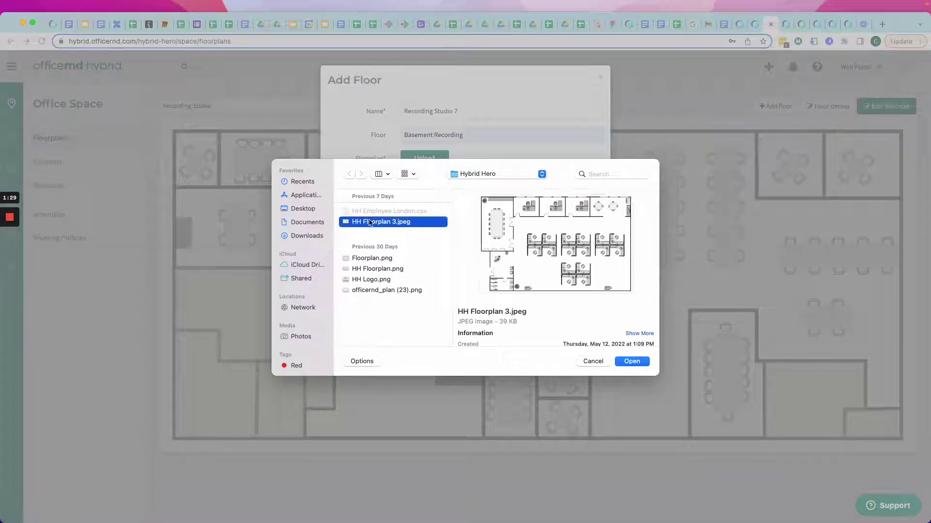
{"action": "left_click", "coordinate": [630, 363]}
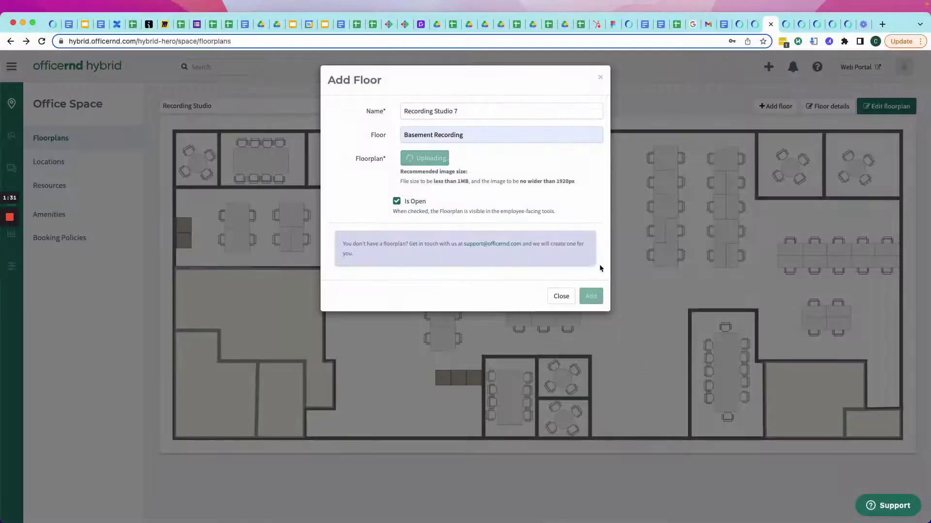
{"action": "left_click", "coordinate": [584, 328]}
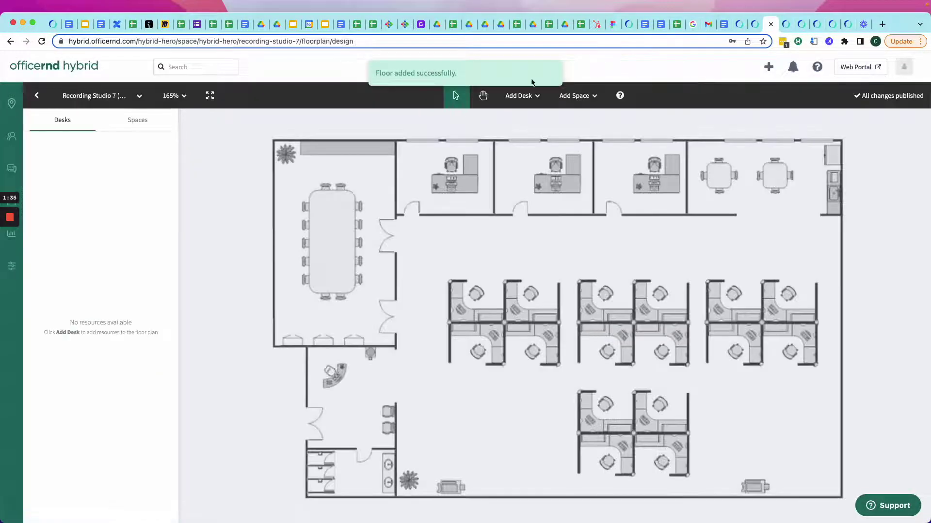
Step: Place hotdesks in each of the three small top offices
{"action": "left_click", "coordinate": [532, 96]}
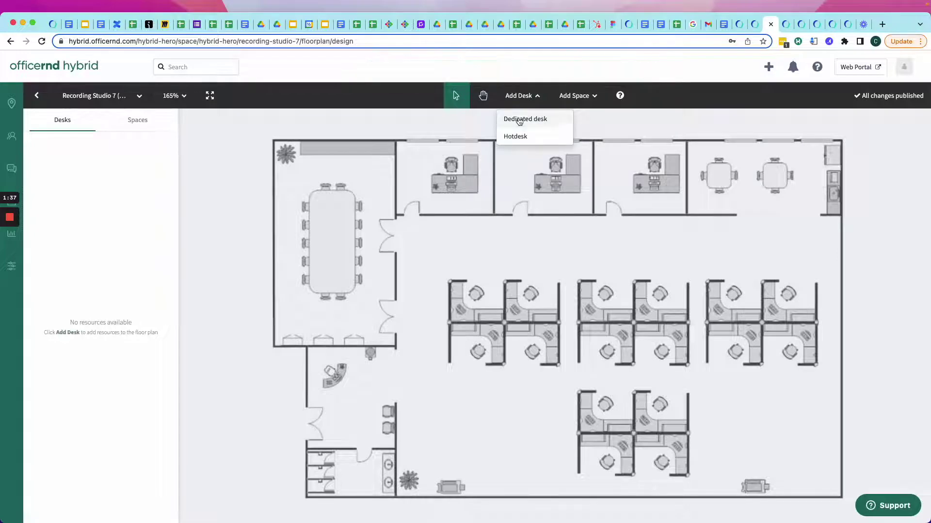
{"action": "left_click", "coordinate": [515, 137]}
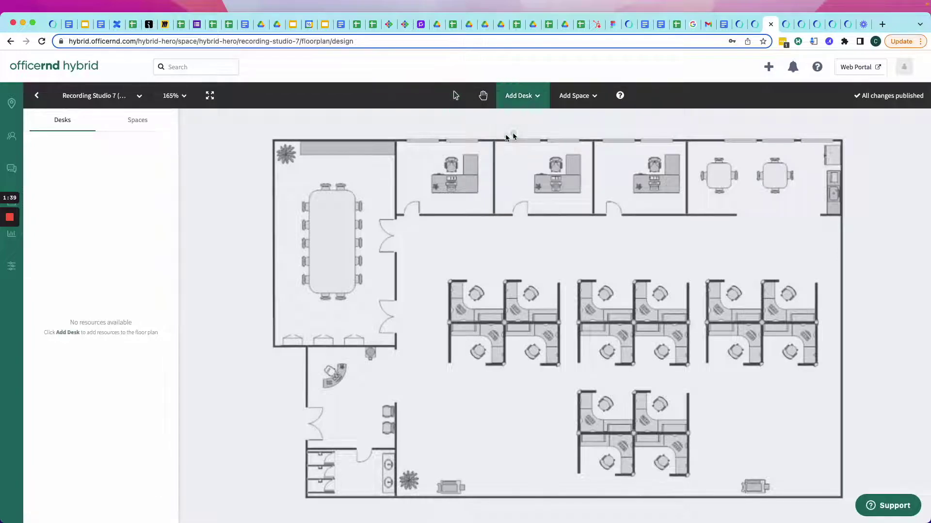
{"action": "left_click", "coordinate": [471, 168]}
{"action": "left_click", "coordinate": [573, 166]}
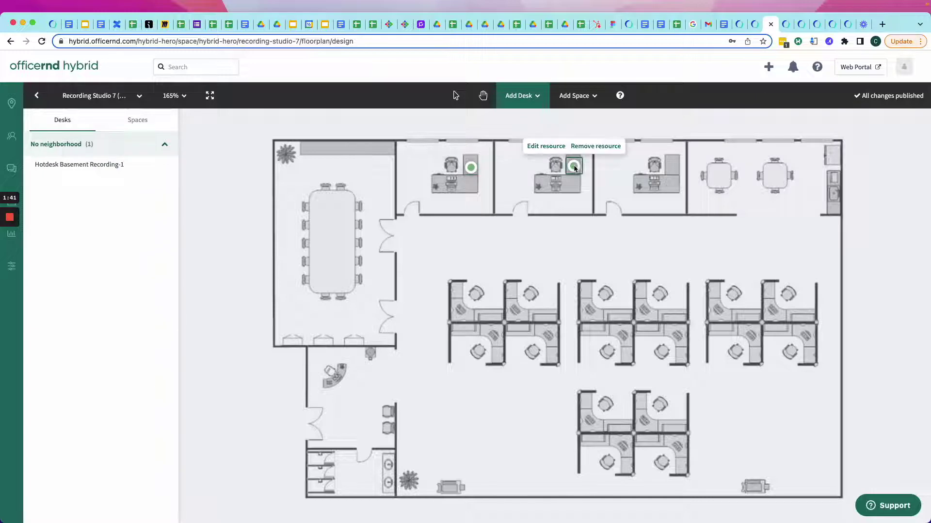
{"action": "left_click", "coordinate": [669, 169]}
Step: Add meeting rooms at the conference table and the lower-left room, then select the first one
{"action": "left_click", "coordinate": [592, 95]}
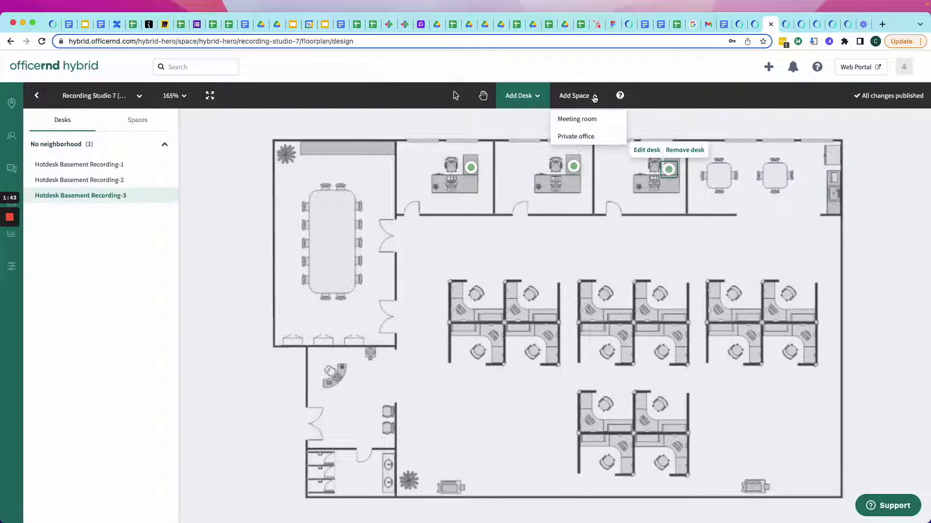
{"action": "left_click", "coordinate": [574, 119]}
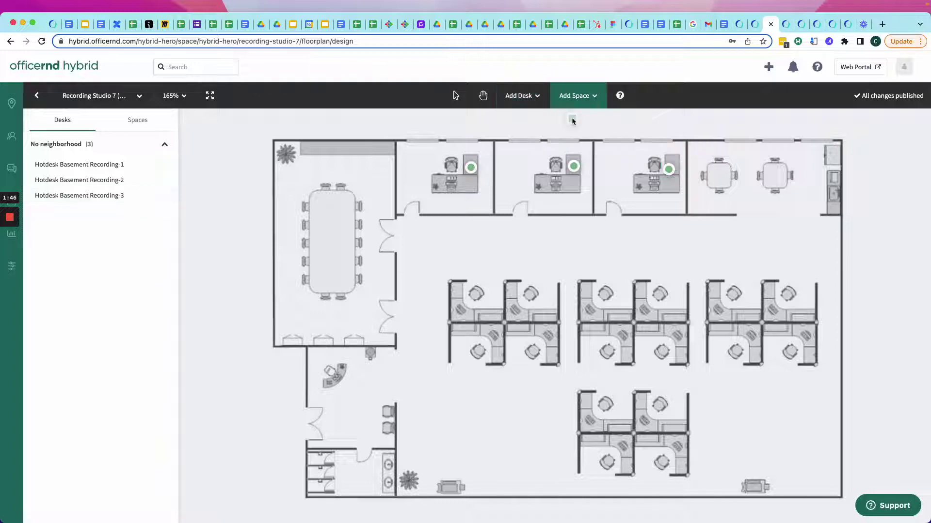
{"action": "left_click", "coordinate": [334, 242]}
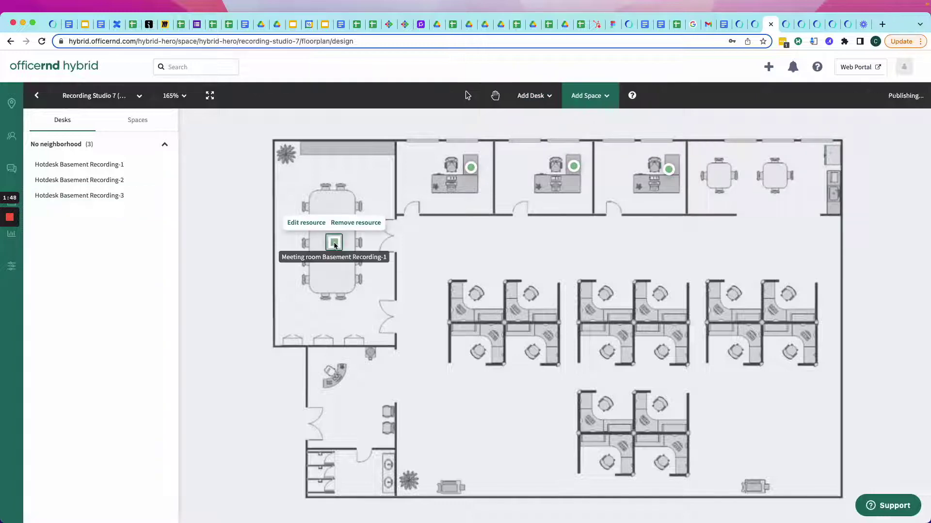
{"action": "left_click", "coordinate": [351, 408]}
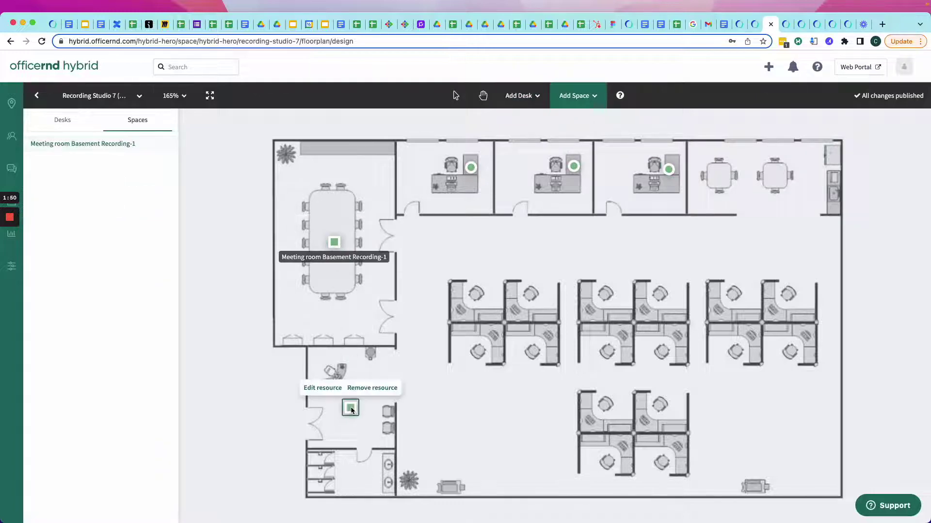
{"action": "left_click", "coordinate": [334, 245]}
Step: Give Basement Recording-1 the Dual Monitors, Keyboard and Video Conferencing amenities and save the room
{"action": "left_click", "coordinate": [307, 223]}
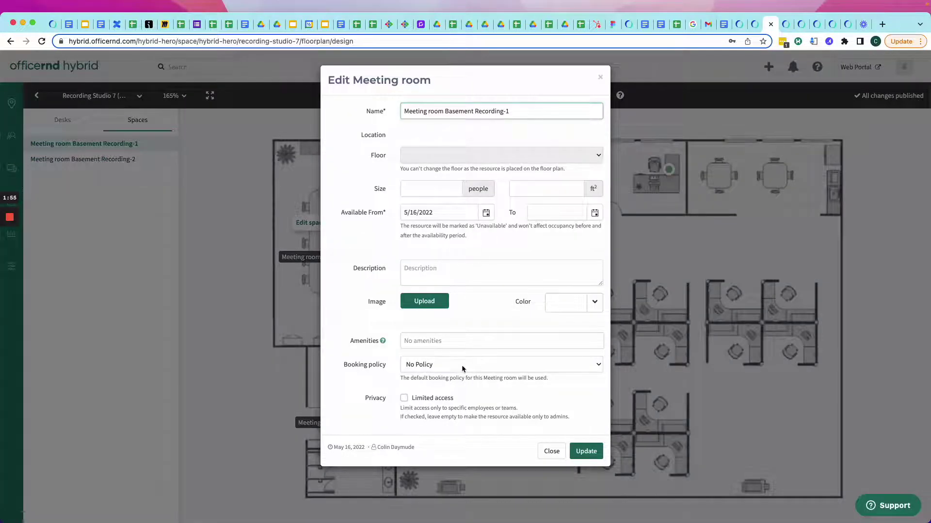
{"action": "left_click", "coordinate": [460, 340]}
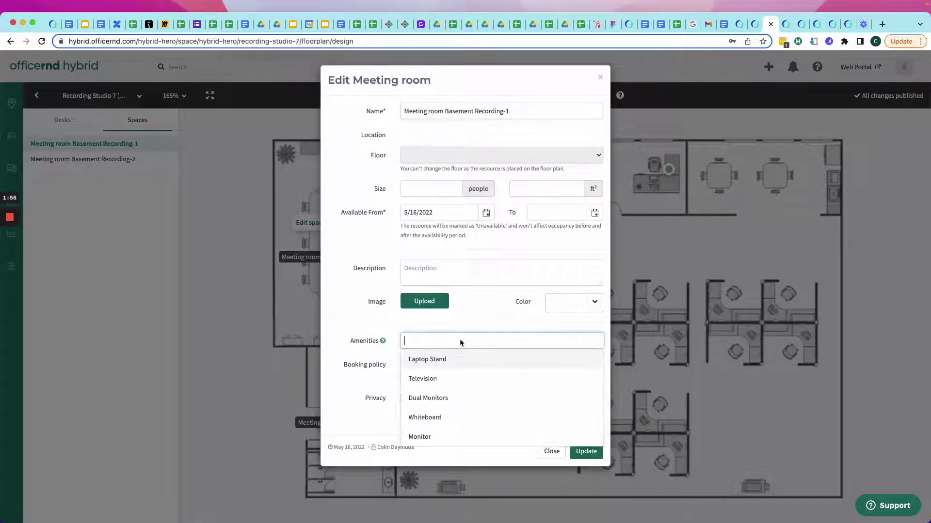
{"action": "left_click", "coordinate": [442, 400]}
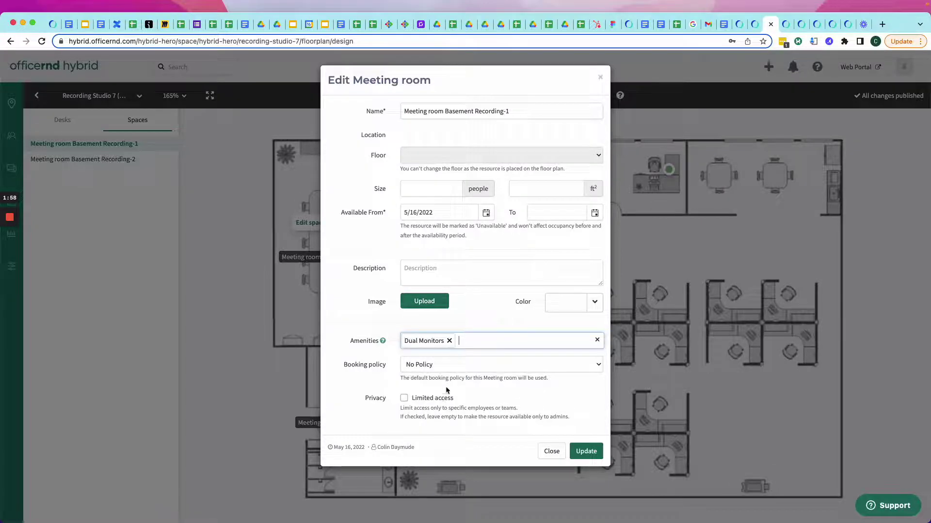
{"action": "left_click", "coordinate": [493, 340]}
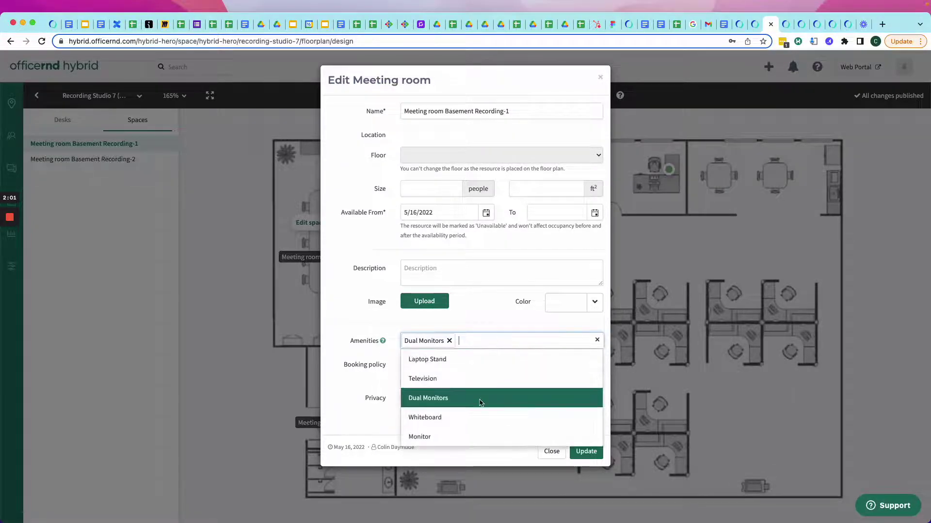
{"action": "scroll", "coordinate": [479, 401], "scroll_direction": "down", "scroll_amount": 3}
{"action": "left_click", "coordinate": [428, 417]}
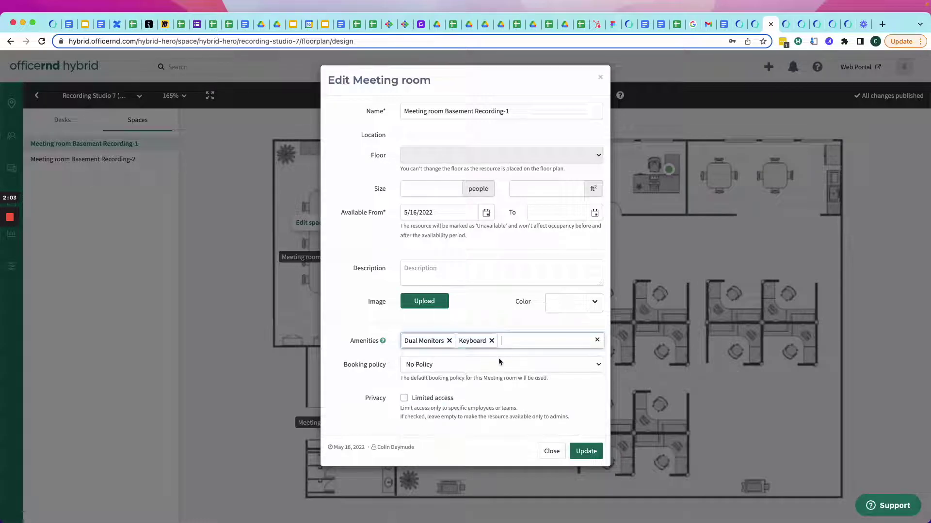
{"action": "left_click", "coordinate": [524, 340]}
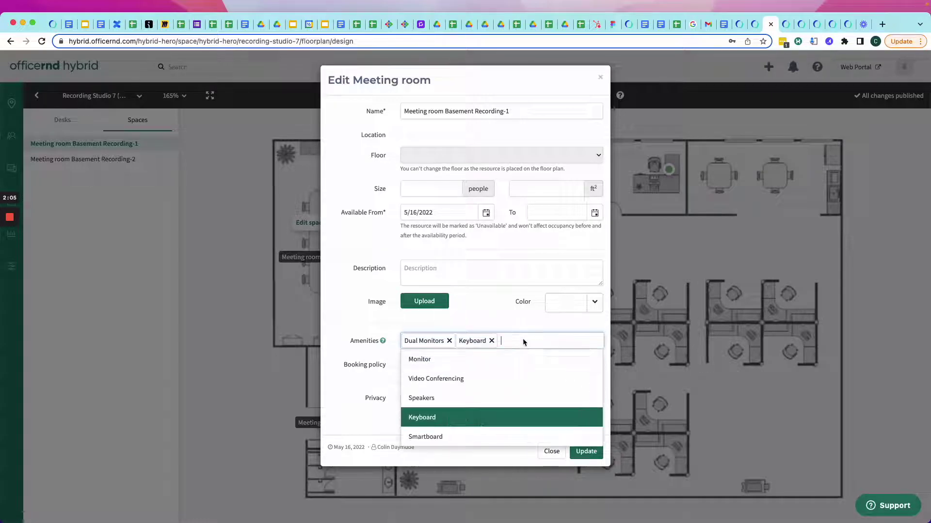
{"action": "left_click", "coordinate": [460, 379]}
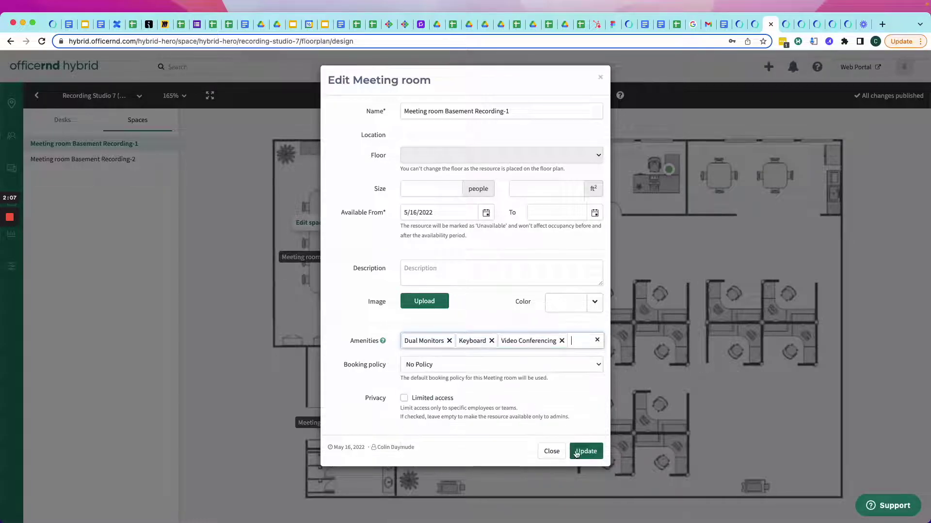
{"action": "left_click", "coordinate": [586, 452]}
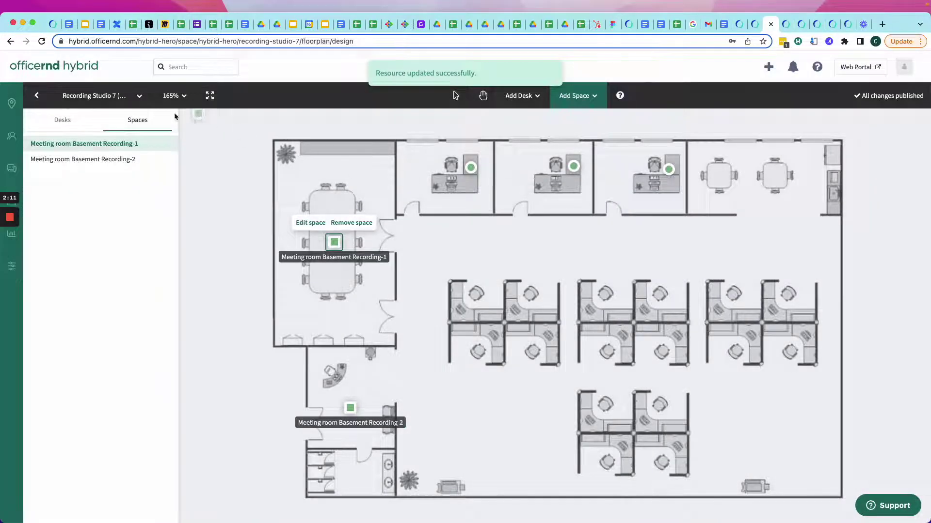
Step: From the Directory, import the three employees in HH Employee London.csv and view the employee list
{"action": "left_click", "coordinate": [11, 103]}
{"action": "left_click", "coordinate": [12, 136]}
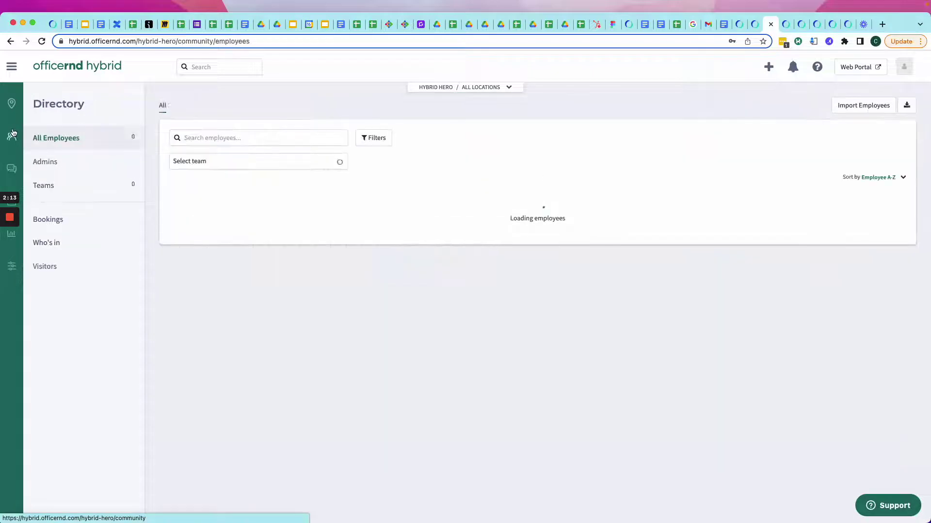
{"action": "left_click", "coordinate": [796, 106]}
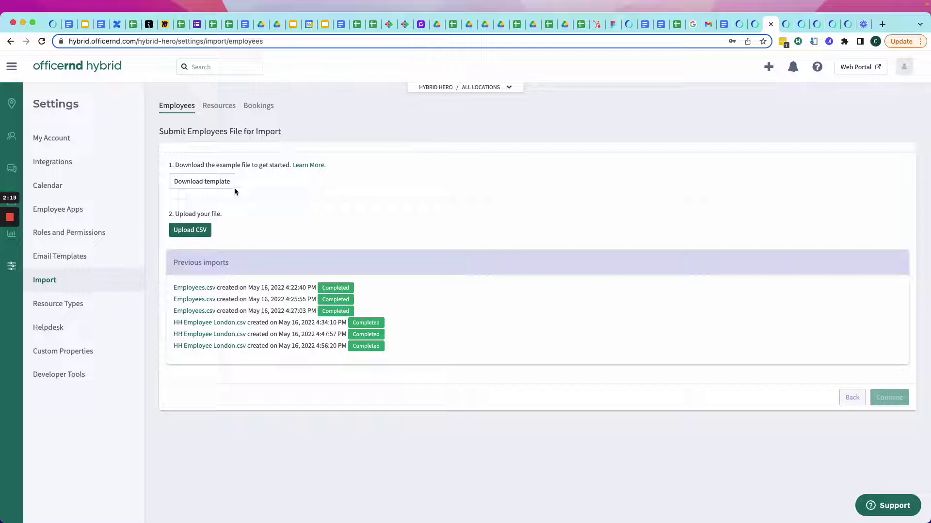
{"action": "left_click", "coordinate": [190, 230]}
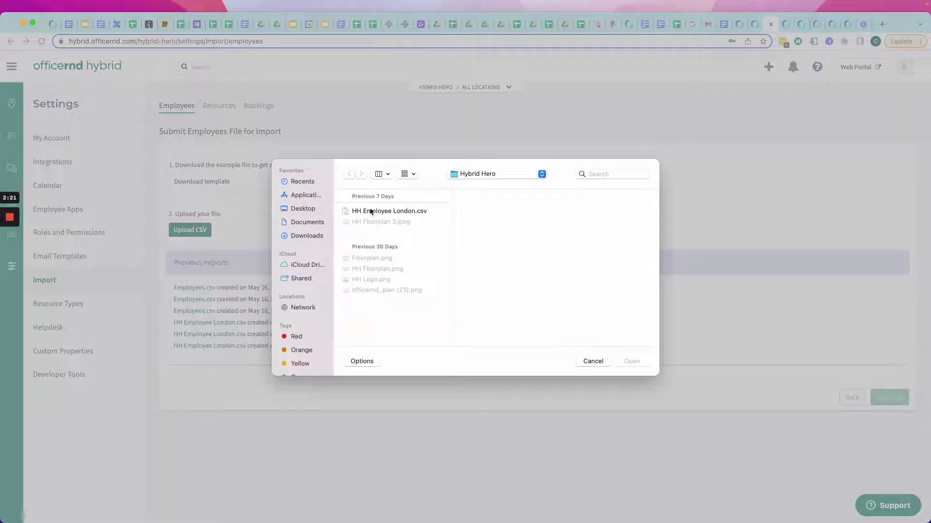
{"action": "left_click", "coordinate": [371, 212]}
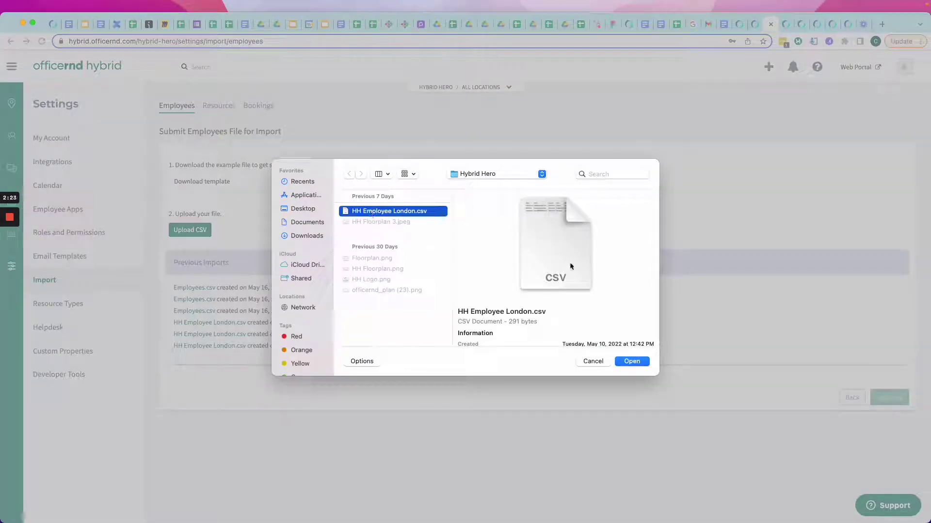
{"action": "left_click", "coordinate": [630, 362]}
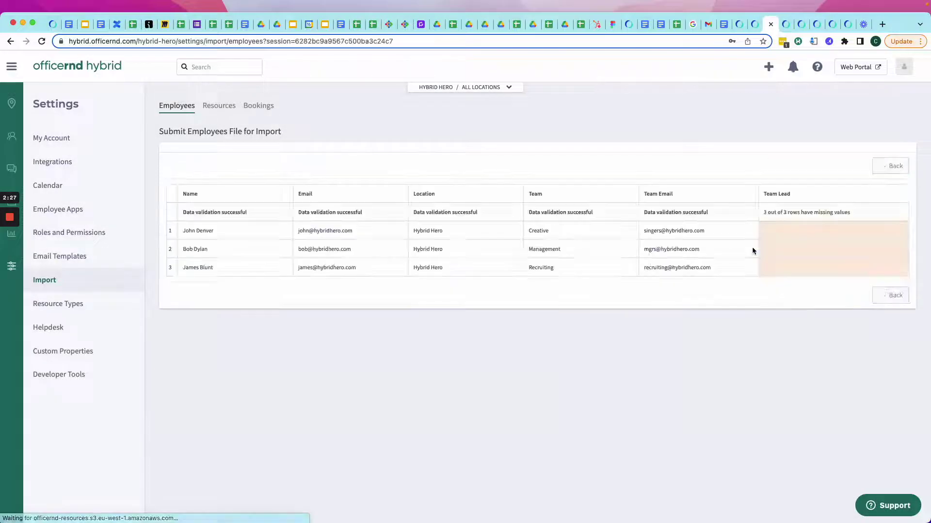
{"action": "left_click", "coordinate": [895, 166]}
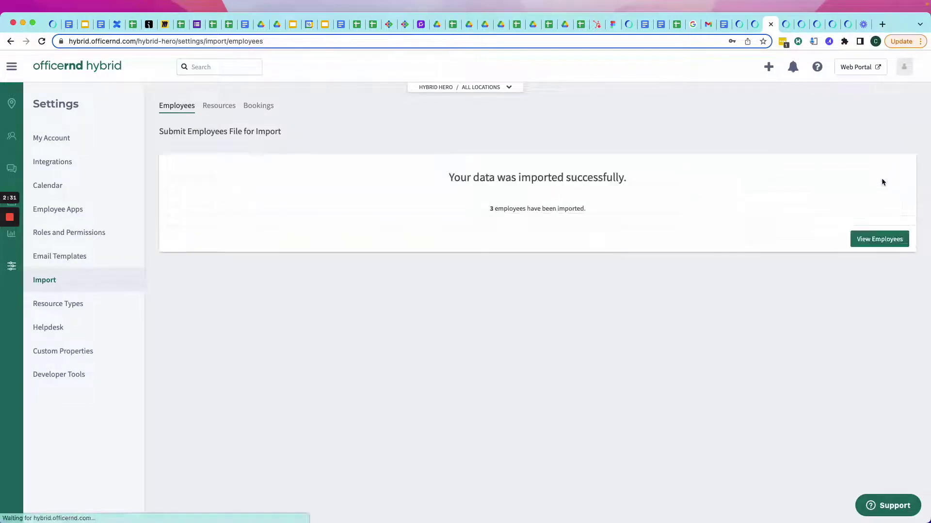
{"action": "left_click", "coordinate": [876, 240]}
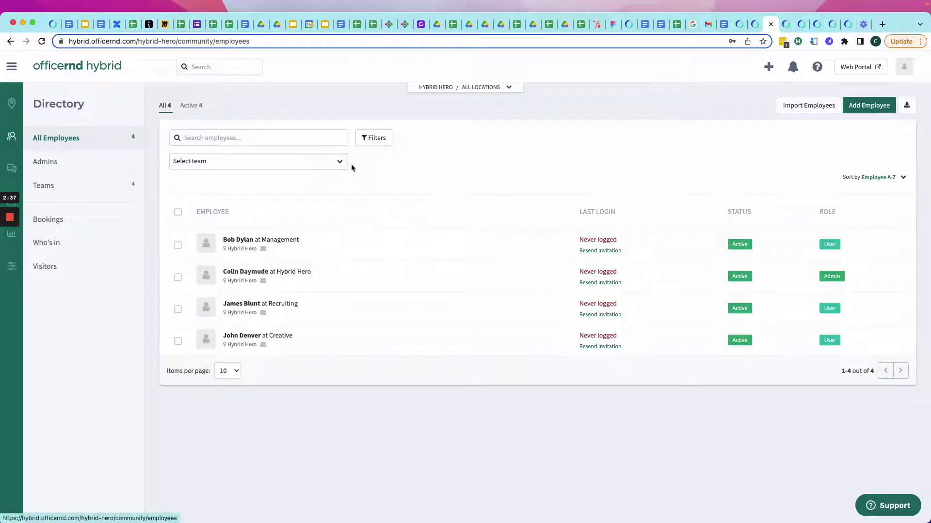
Step: Launch the OfficeRnD Hybrid Work extension to show the booking office map
{"action": "left_click", "coordinate": [798, 42]}
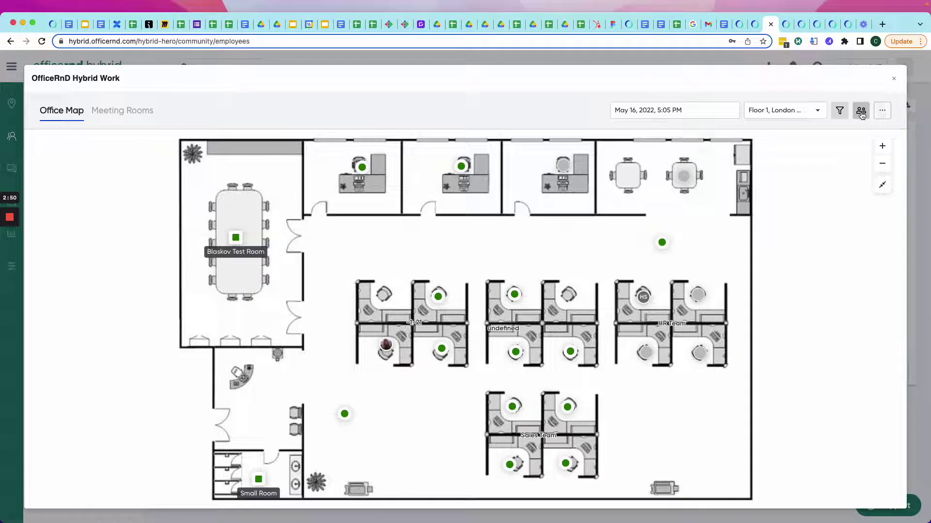
Step: Close the teammate list and book Blaskov Test Room for May 20, 1:00 PM to 3:00 PM
{"action": "left_click", "coordinate": [860, 110]}
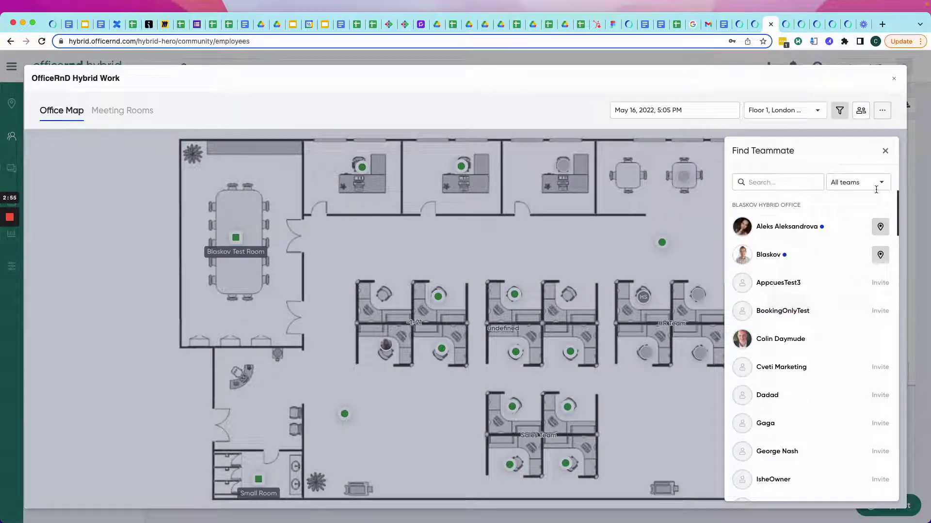
{"action": "left_click", "coordinate": [885, 151]}
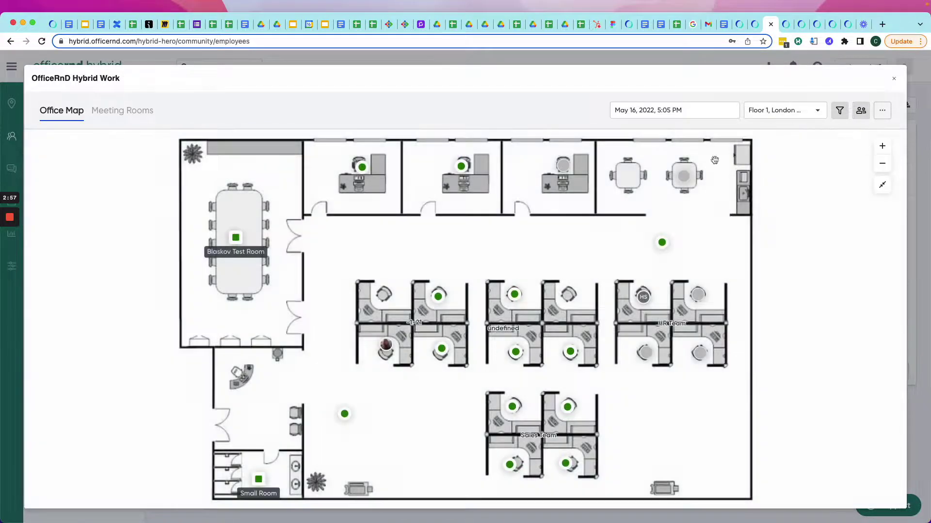
{"action": "left_click", "coordinate": [237, 238]}
{"action": "left_click", "coordinate": [318, 213]}
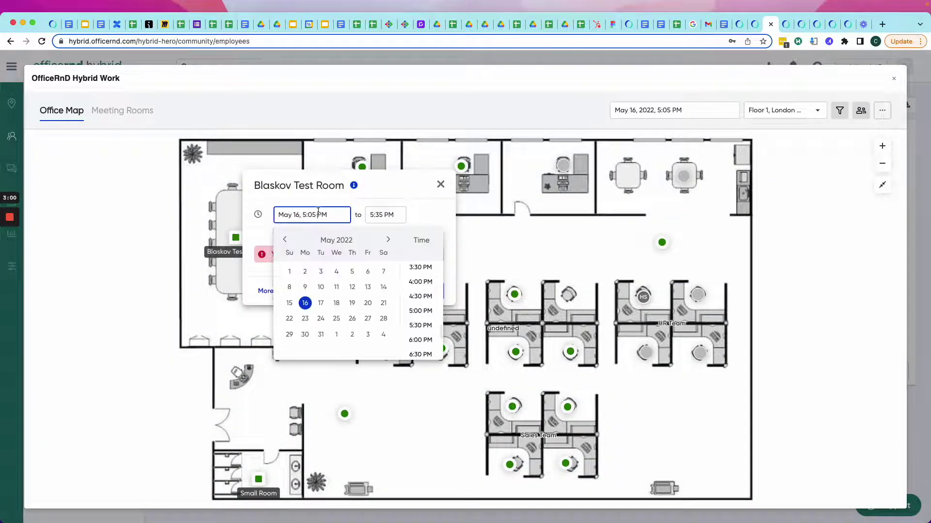
{"action": "left_click", "coordinate": [368, 302]}
{"action": "scroll", "coordinate": [417, 286], "scroll_direction": "up", "scroll_amount": 3}
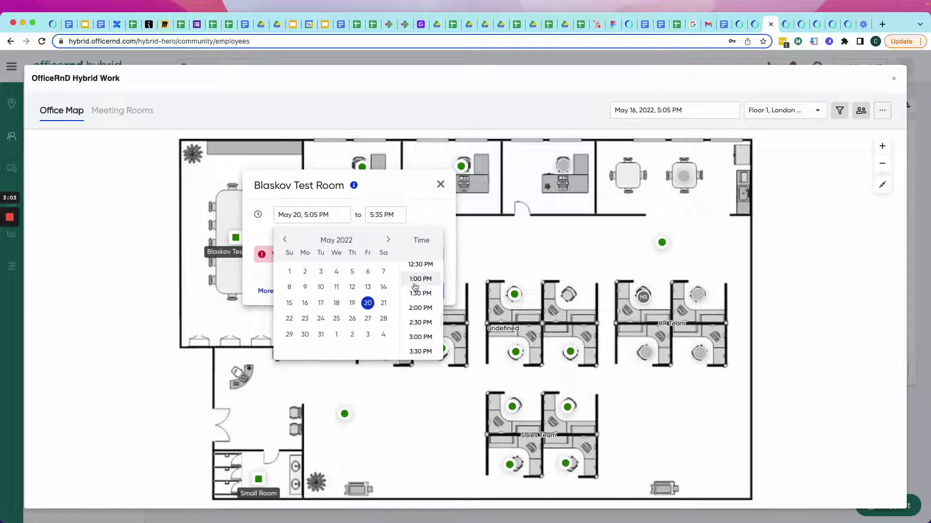
{"action": "left_click", "coordinate": [415, 285]}
{"action": "left_click", "coordinate": [378, 230]}
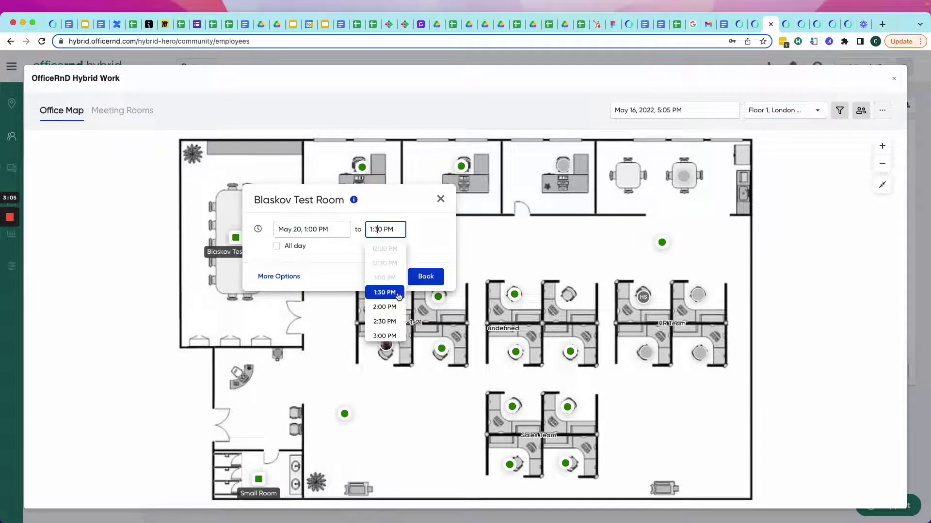
{"action": "scroll", "coordinate": [390, 307], "scroll_direction": "down", "scroll_amount": 3}
{"action": "left_click", "coordinate": [388, 306]}
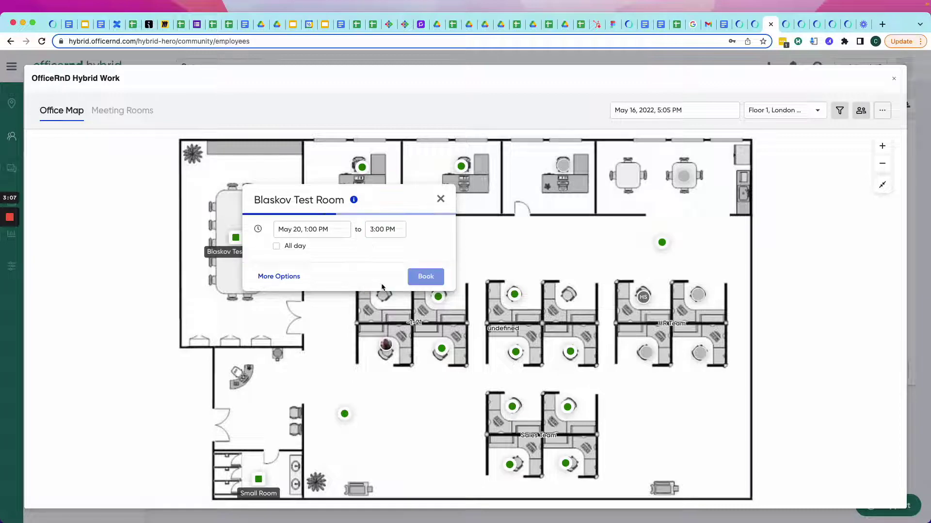
Step: In the full booking options, make the booking private and title it 'Big Project'
{"action": "left_click", "coordinate": [279, 275]}
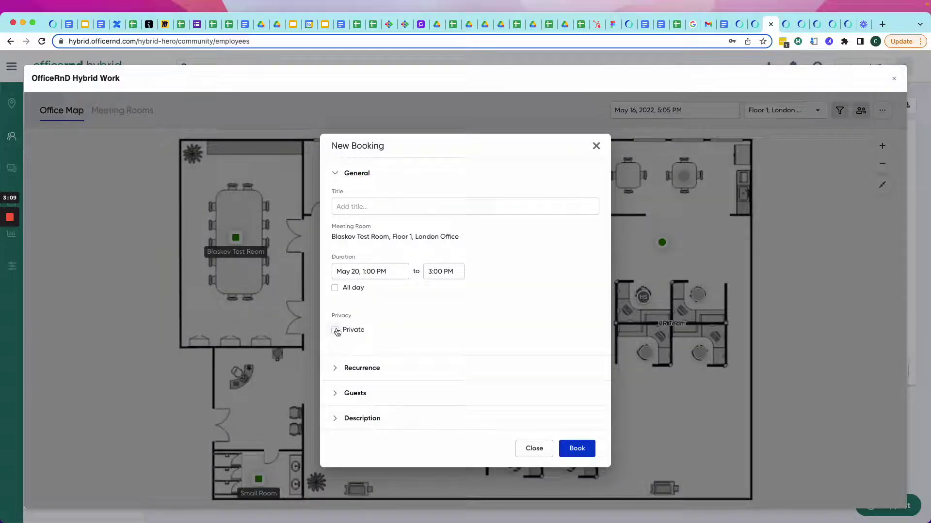
{"action": "left_click", "coordinate": [335, 331]}
{"action": "left_click", "coordinate": [398, 205]}
{"action": "type", "text": "Big "}
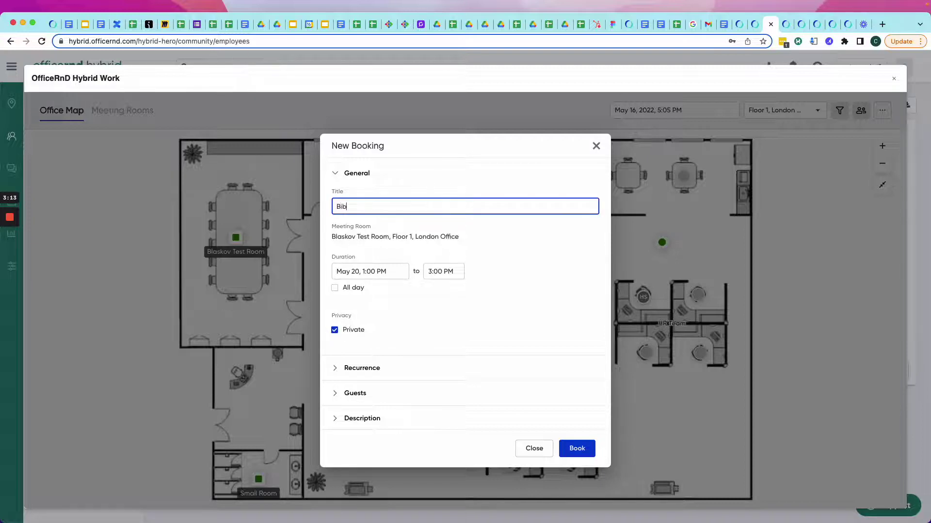
{"action": "type", "text": "Project"}
Step: Turn on recurrence every 4 weeks on Fridays, then close the form without booking
{"action": "left_click", "coordinate": [353, 369]}
{"action": "left_click", "coordinate": [336, 358]}
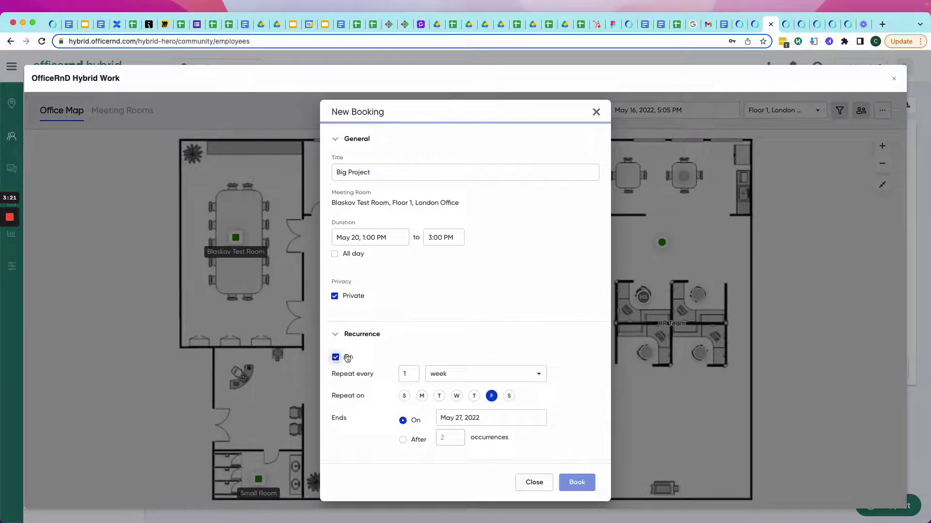
{"action": "left_click", "coordinate": [412, 371]}
{"action": "left_click", "coordinate": [412, 372]}
{"action": "left_click", "coordinate": [412, 371]}
{"action": "scroll", "coordinate": [568, 401], "scroll_direction": "down", "scroll_amount": 1}
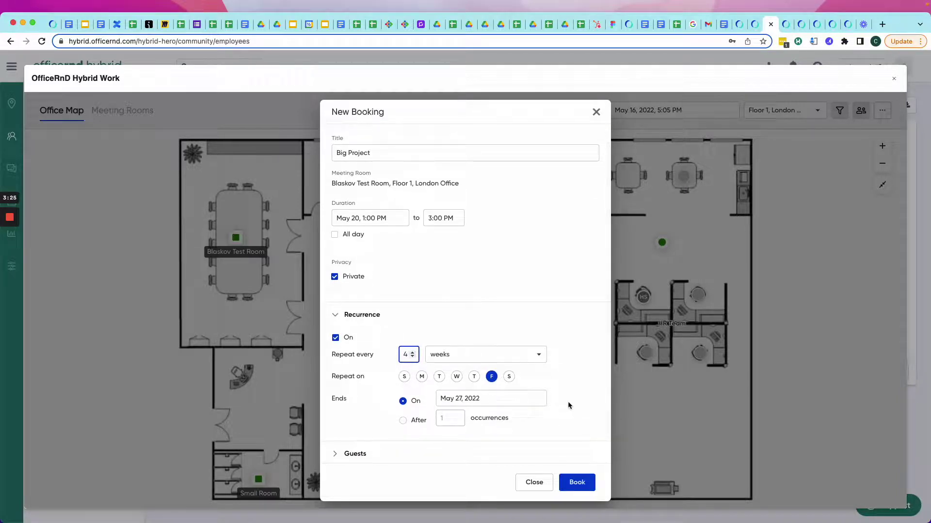
{"action": "scroll", "coordinate": [388, 439], "scroll_direction": "down", "scroll_amount": 1}
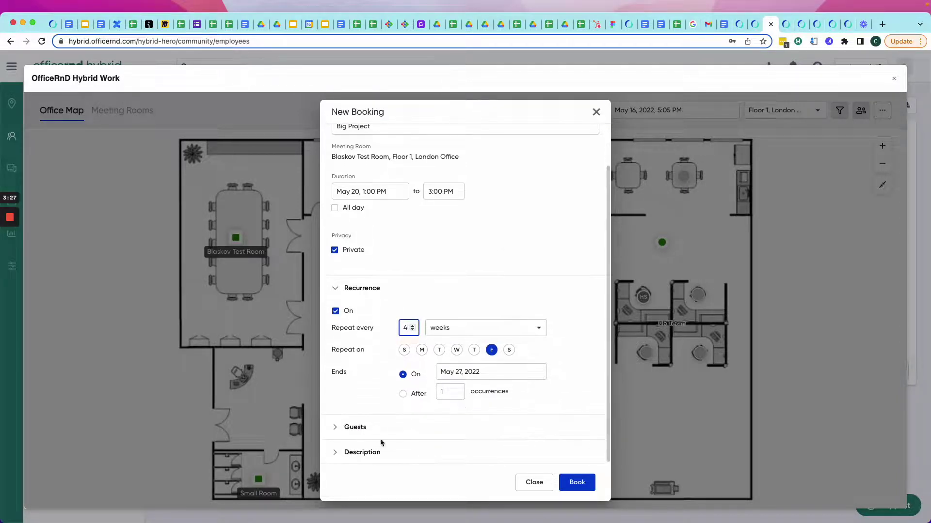
{"action": "left_click", "coordinate": [533, 481]}
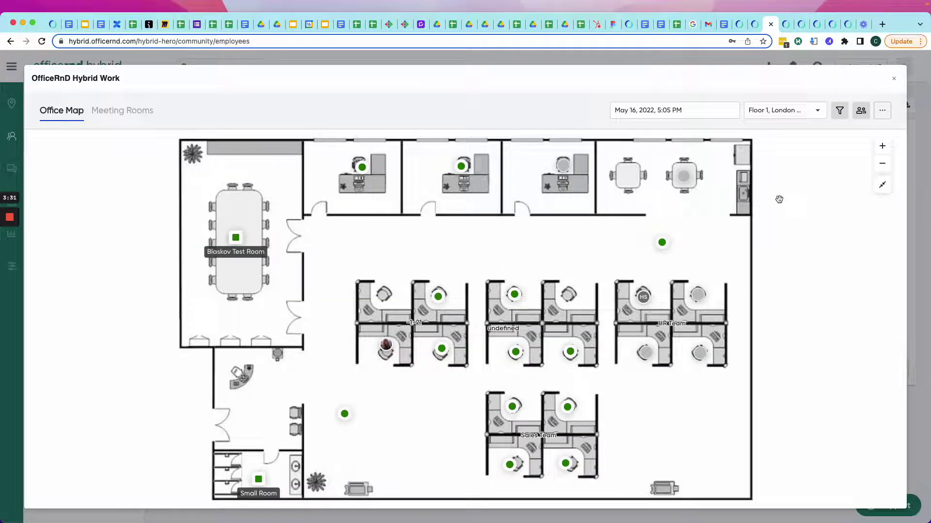
Step: Show the Hybrid Pricing page comparing the Start, Professional and Enterprise plans
{"action": "left_click", "coordinate": [756, 24]}
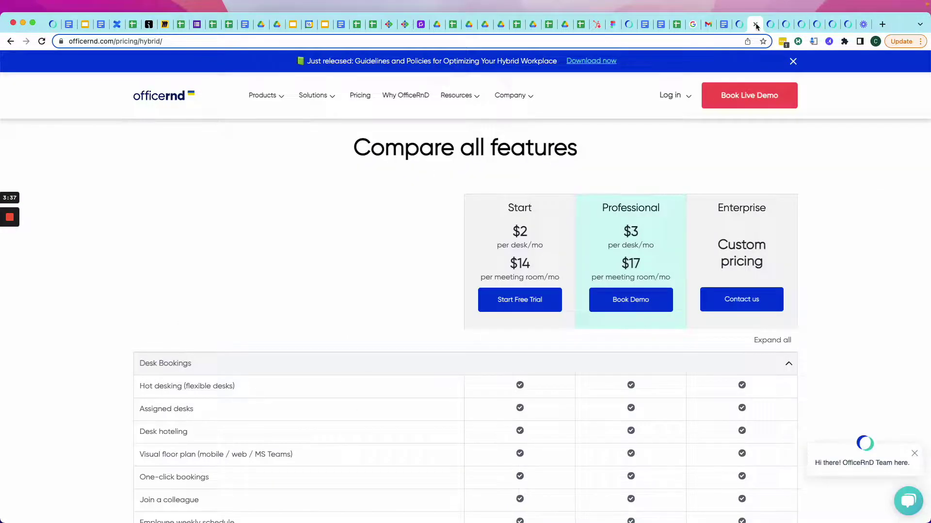